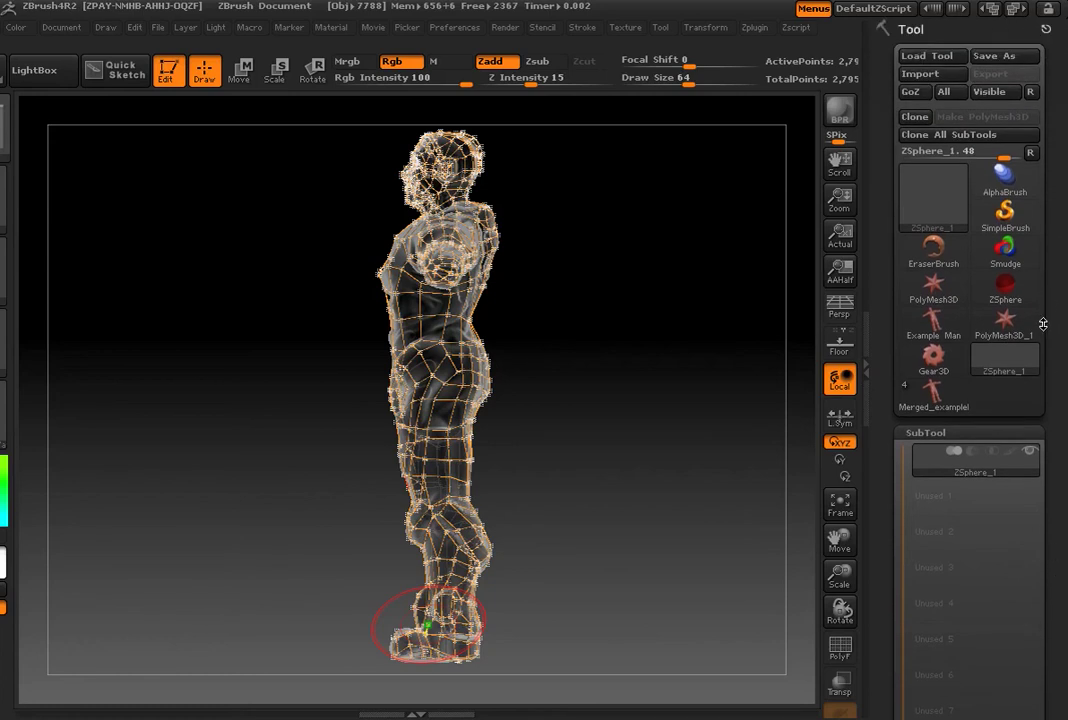
# Expand the Adaptive Skin settings for the retopologized ZSphere figure.
pyautogui.moveTo(1058, 342)
pyautogui.mouseDown()
pyautogui.moveTo(1054, 183)
pyautogui.moveTo(1057, 238)
pyautogui.mouseUp()
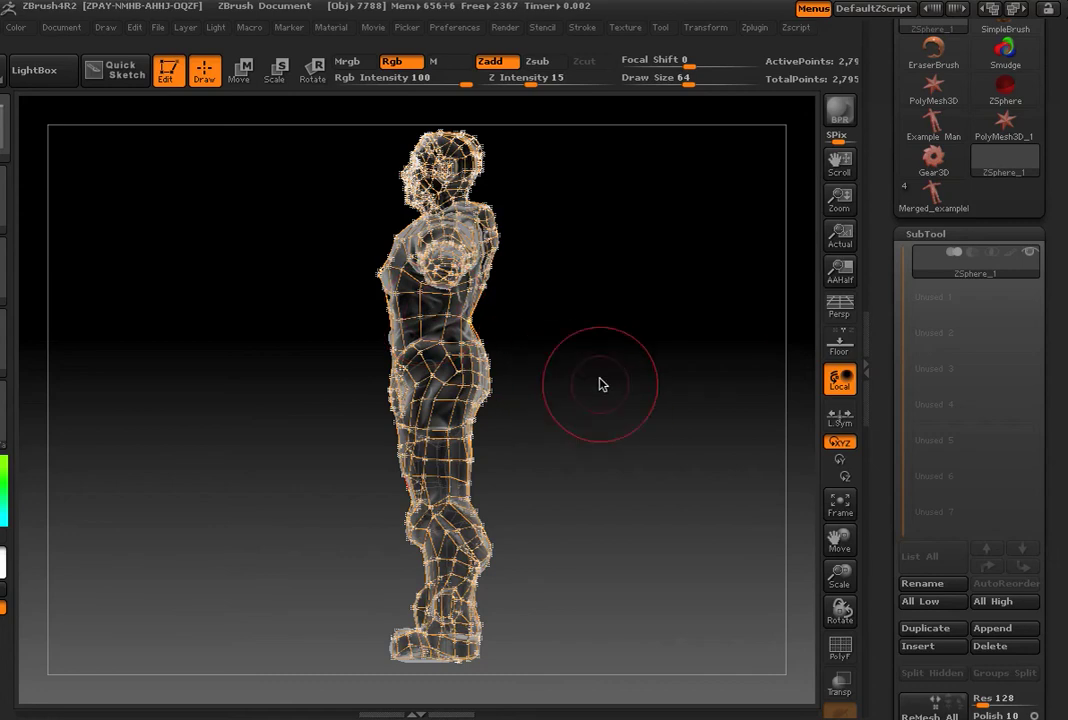
pyautogui.scroll(-10, 1030, 393)
pyautogui.scroll(-10, 1064, 218)
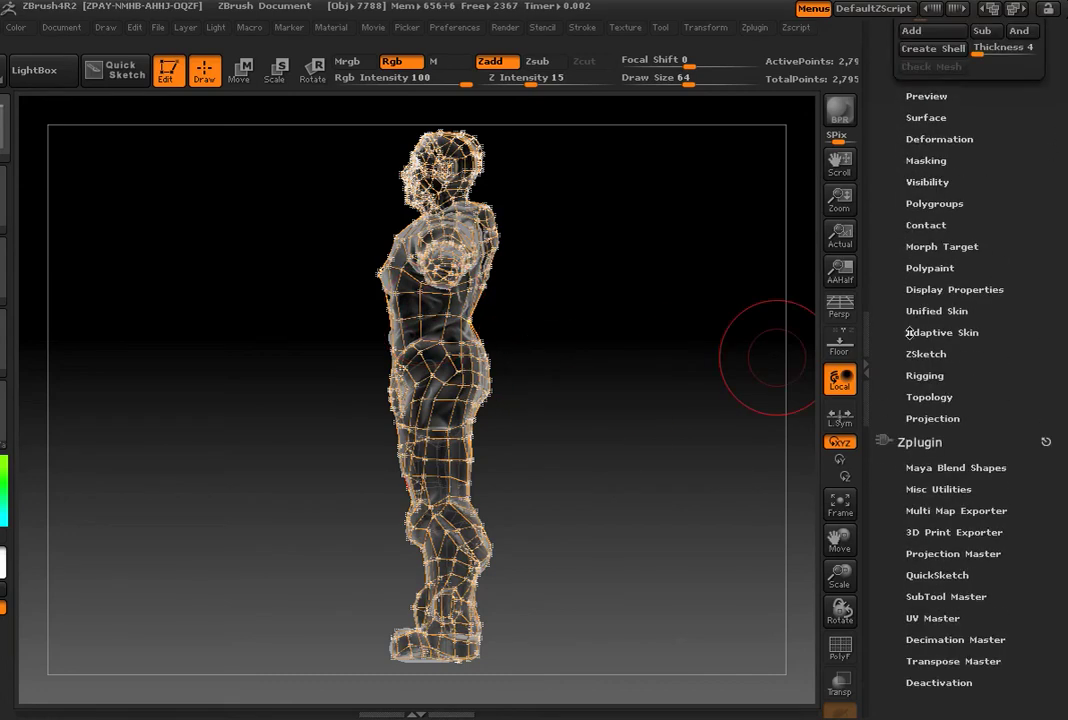
pyautogui.click(914, 333)
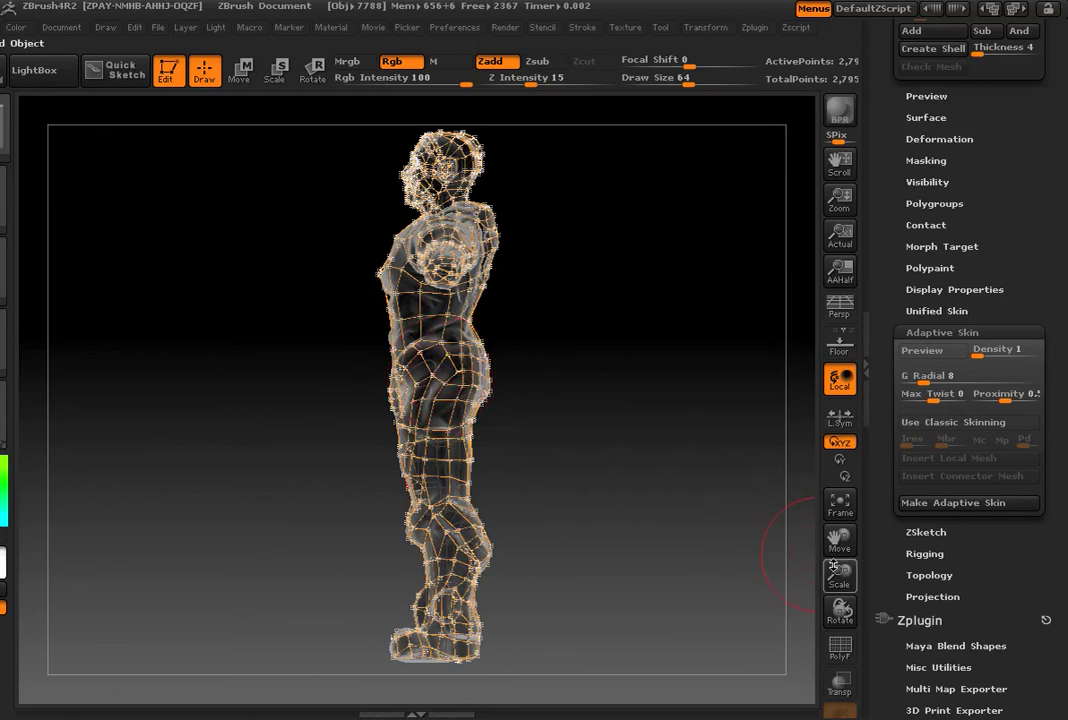
# Check the retopology cage around the legs and preview its adaptive skin at density 1.
pyautogui.moveTo(842, 578)
pyautogui.mouseDown()
pyautogui.moveTo(706, 490)
pyautogui.moveTo(708, 510)
pyautogui.mouseUp()
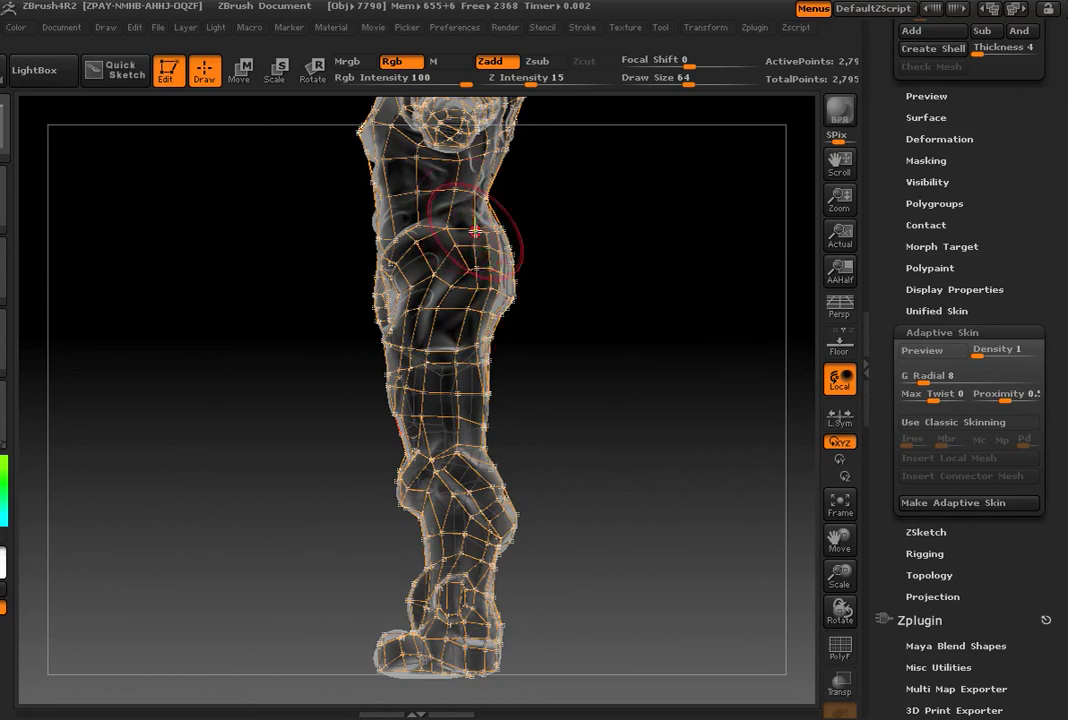
pyautogui.moveTo(620, 345)
pyautogui.mouseDown()
pyautogui.moveTo(598, 331)
pyautogui.moveTo(601, 348)
pyautogui.mouseUp()
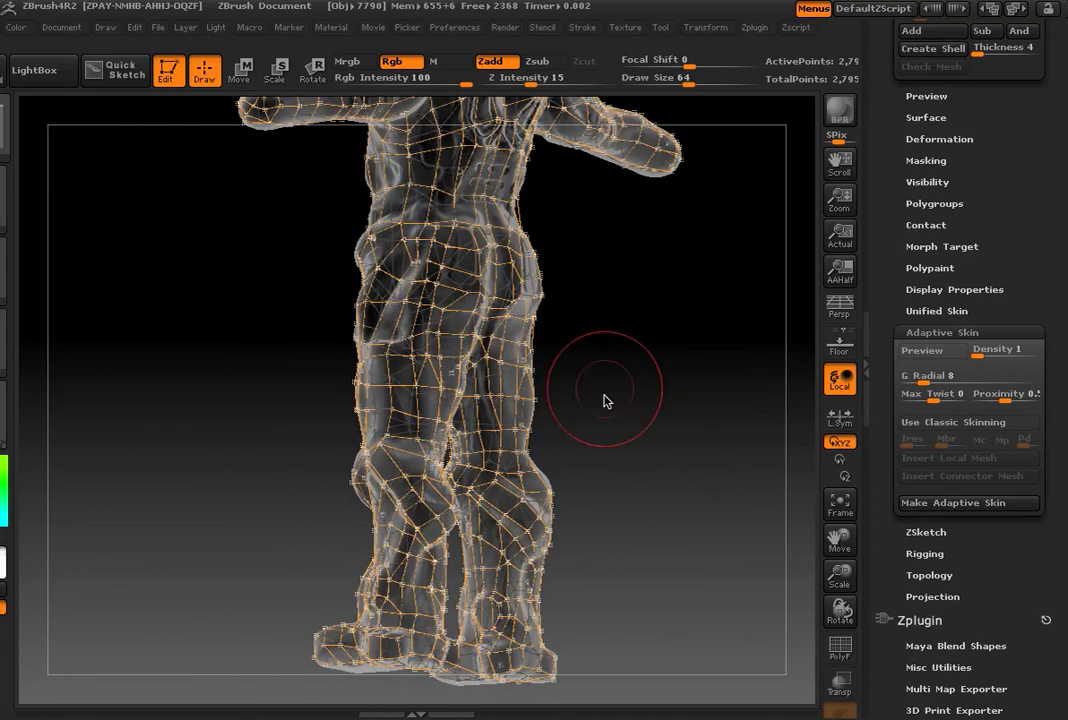
pyautogui.moveTo(610, 510)
pyautogui.mouseDown()
pyautogui.moveTo(656, 508)
pyautogui.moveTo(687, 543)
pyautogui.moveTo(719, 529)
pyautogui.moveTo(705, 530)
pyautogui.mouseUp()
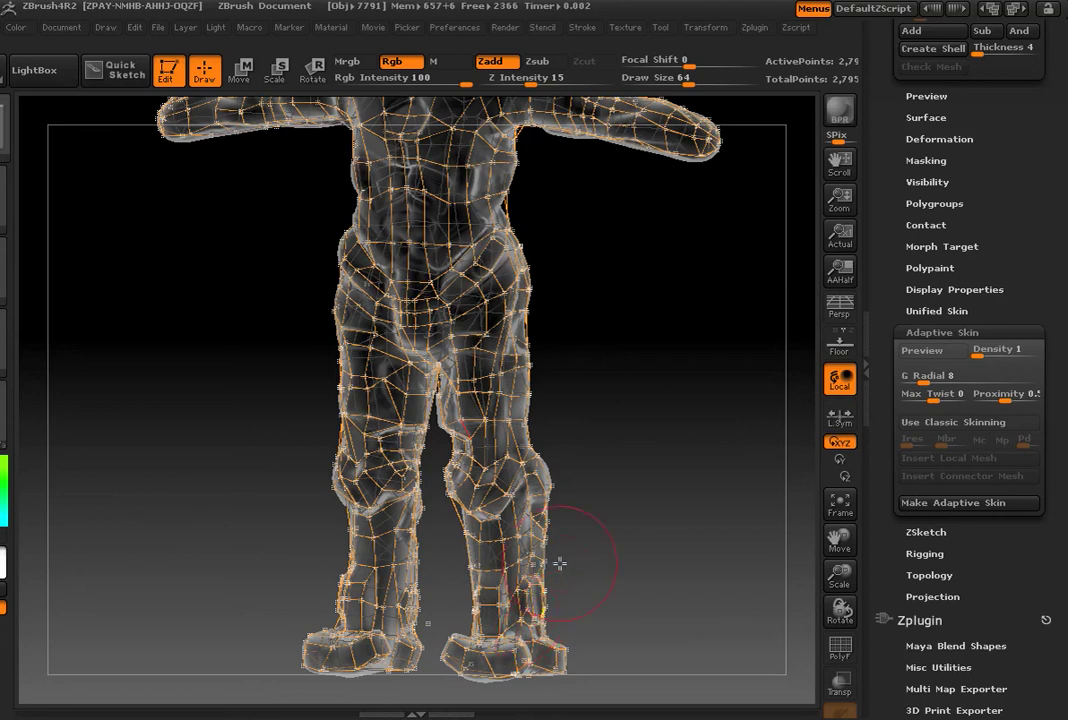
pyautogui.moveTo(1049, 361); pyautogui.dragTo(1049, 310)
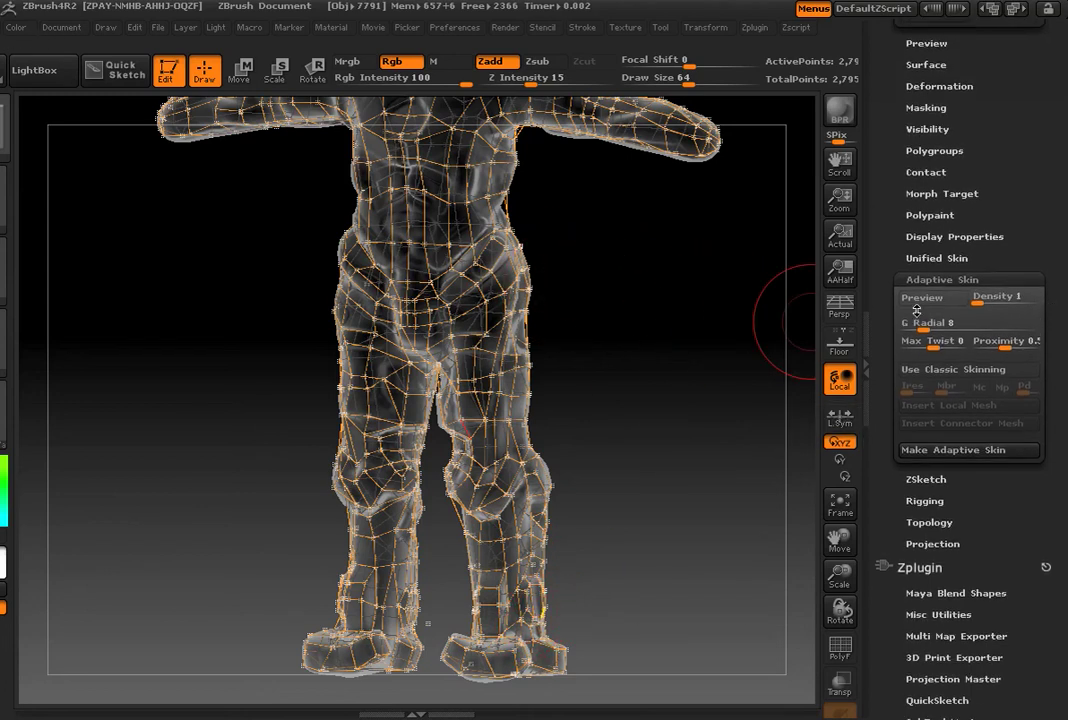
pyautogui.click(932, 280)
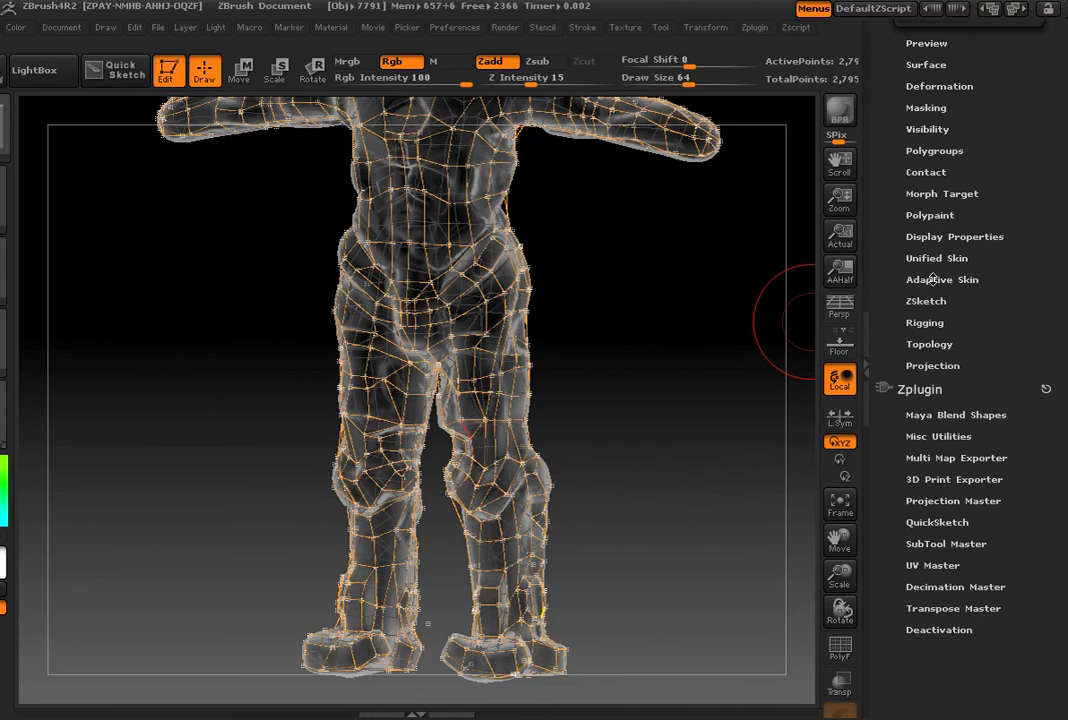
pyautogui.click(932, 280)
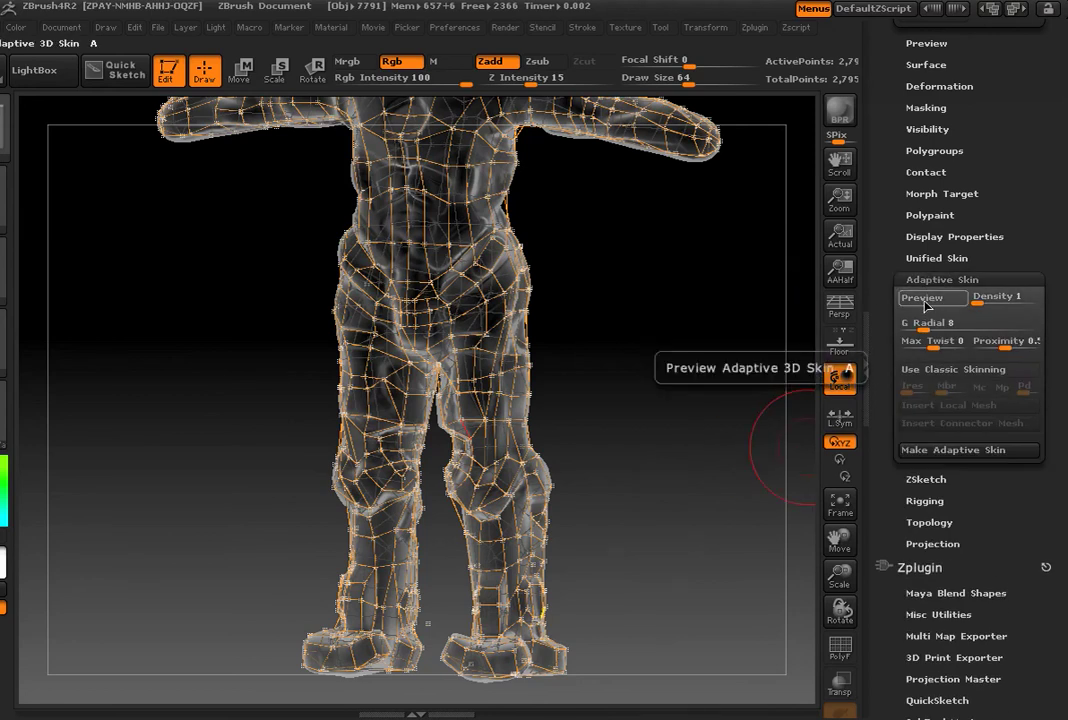
pyautogui.moveTo(979, 300); pyautogui.dragTo(1002, 299)
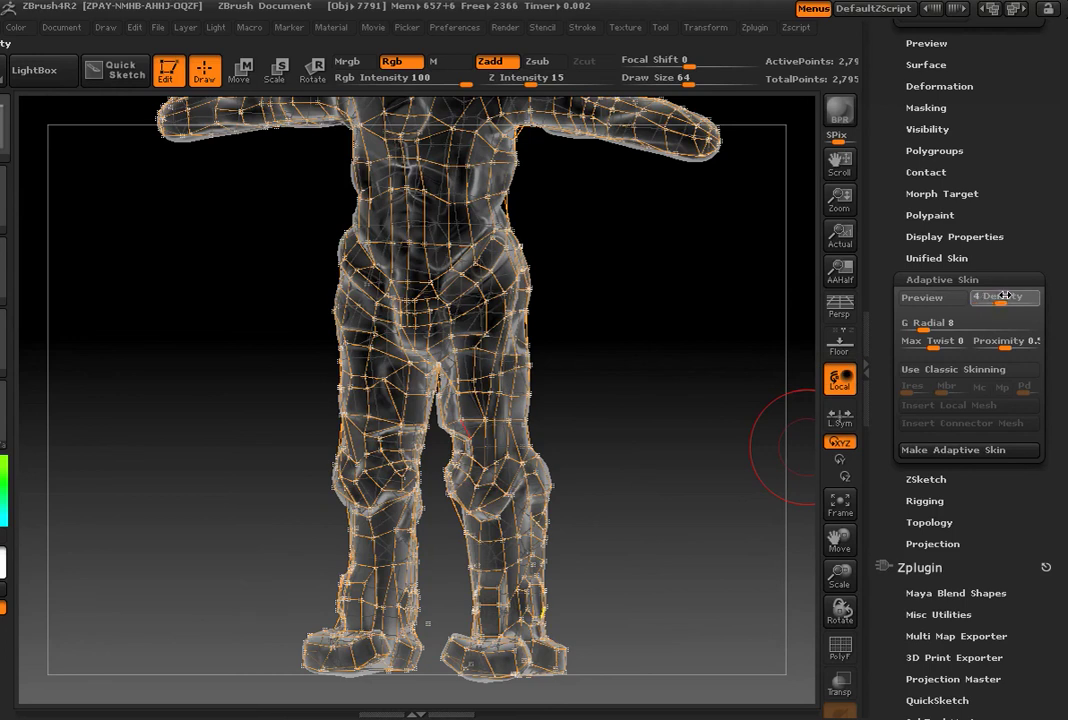
pyautogui.click(912, 300)
# Examine the previewed low-poly figure from several angles, including the full body, and turn the adaptive skin preview off.
pyautogui.moveTo(560, 360); pyautogui.dragTo(269, 255)
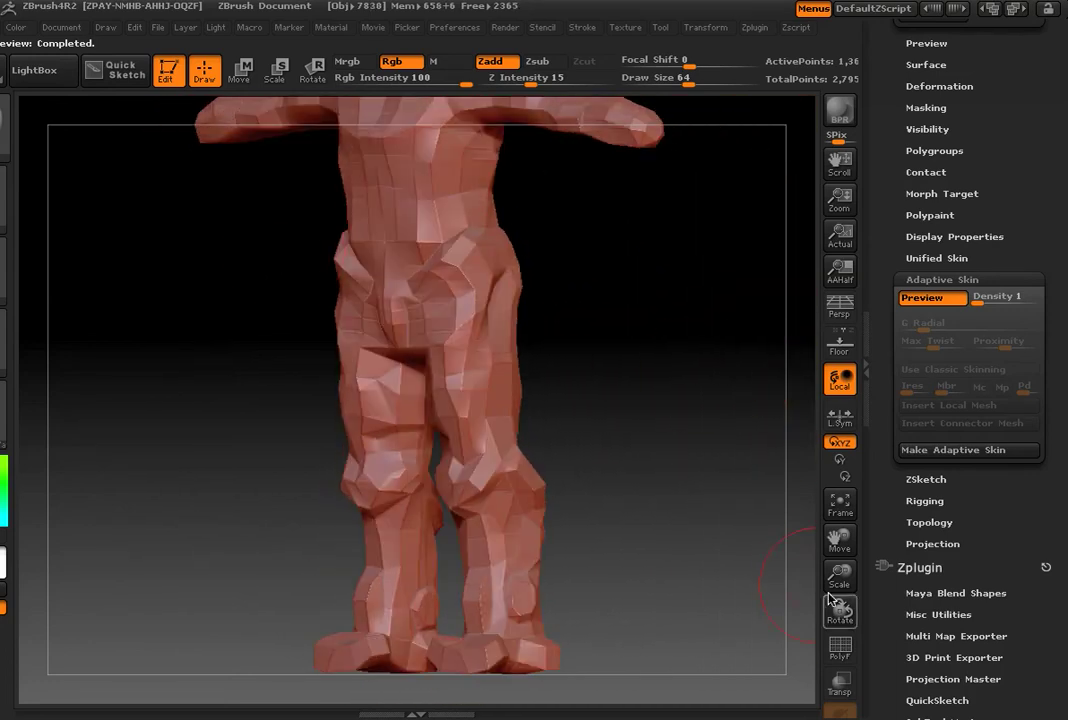
pyautogui.moveTo(843, 576); pyautogui.dragTo(838, 522)
pyautogui.moveTo(658, 458)
pyautogui.mouseDown()
pyautogui.moveTo(512, 355)
pyautogui.moveTo(529, 420)
pyautogui.moveTo(658, 396)
pyautogui.mouseUp()
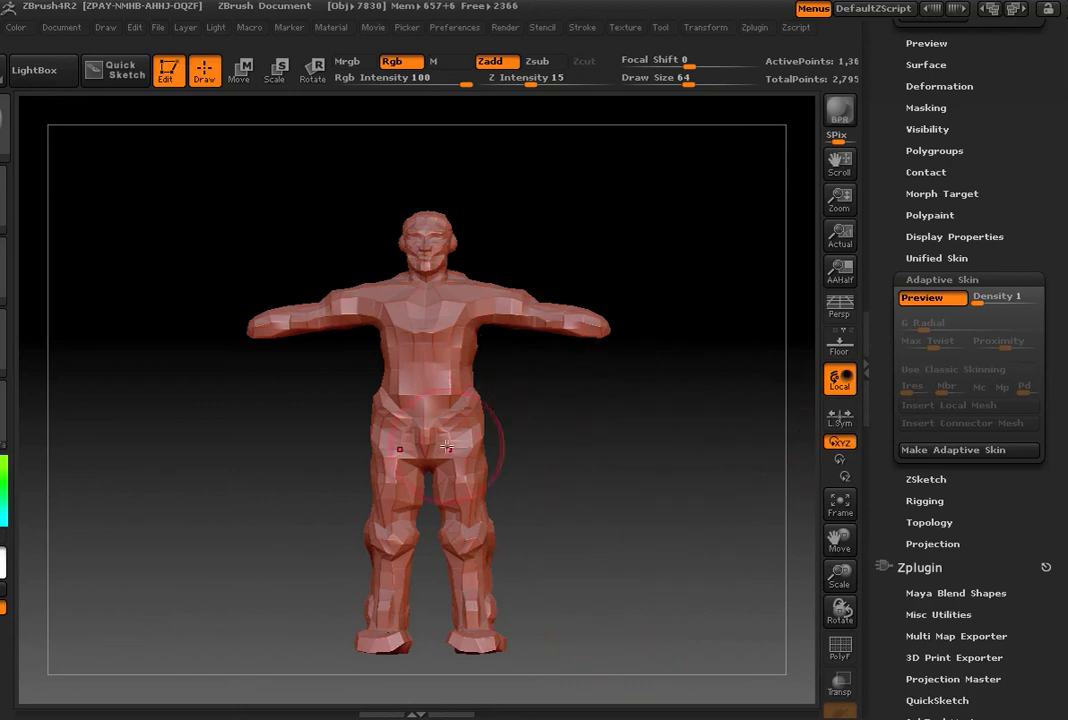
pyautogui.moveTo(687, 453); pyautogui.dragTo(310, 503)
pyautogui.moveTo(463, 473); pyautogui.dragTo(615, 450)
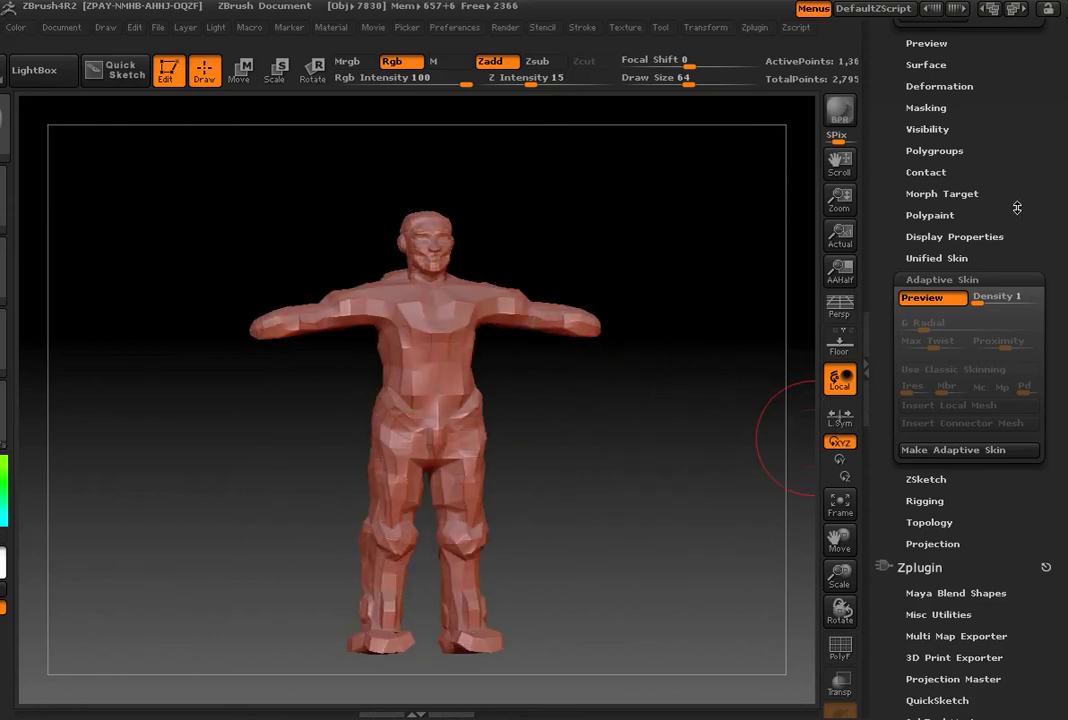
pyautogui.moveTo(603, 346); pyautogui.dragTo(584, 446)
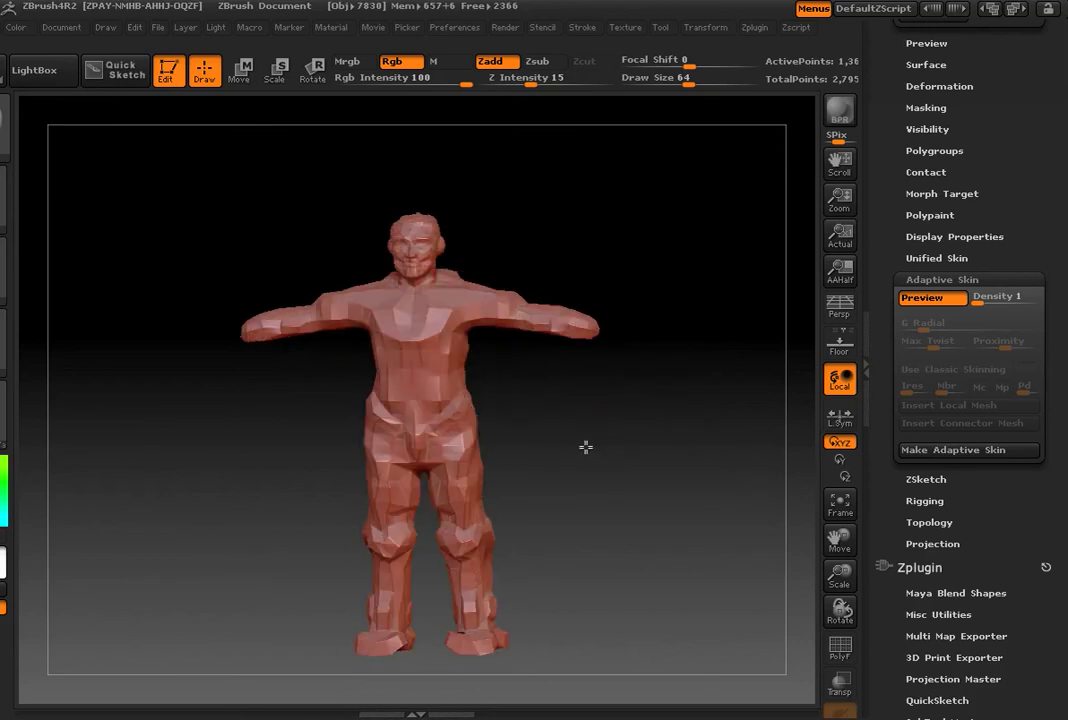
pyautogui.click(938, 298)
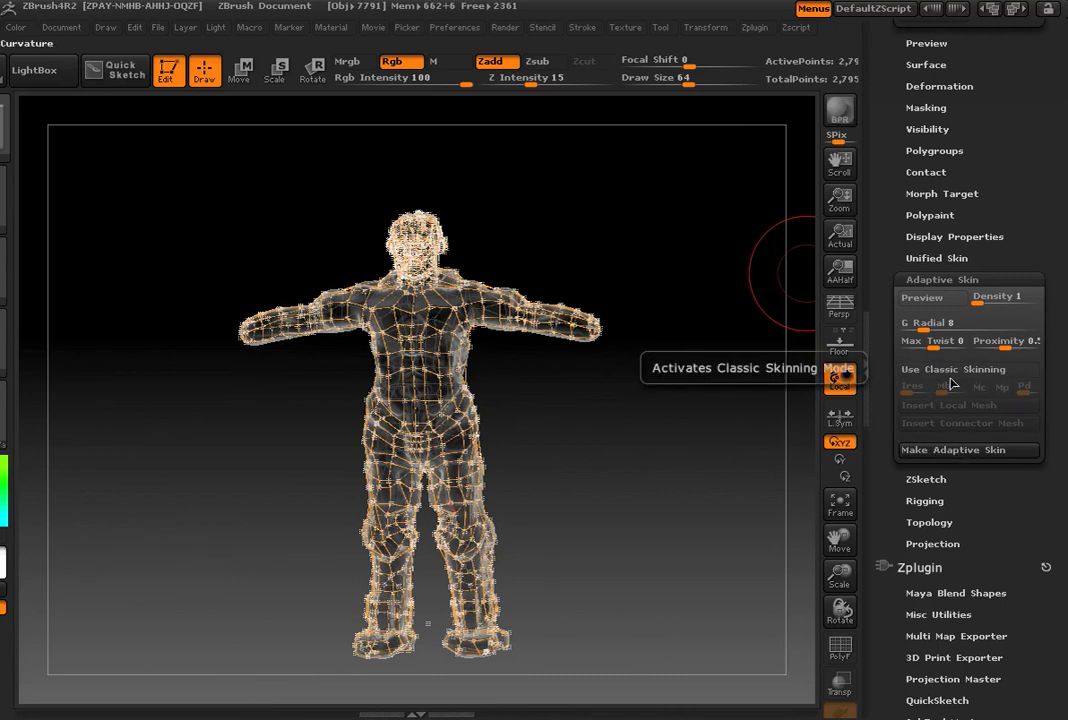
# Generate an adaptive skin mesh from the ZSphere retopology cage and check it in the tool list.
pyautogui.click(950, 452)
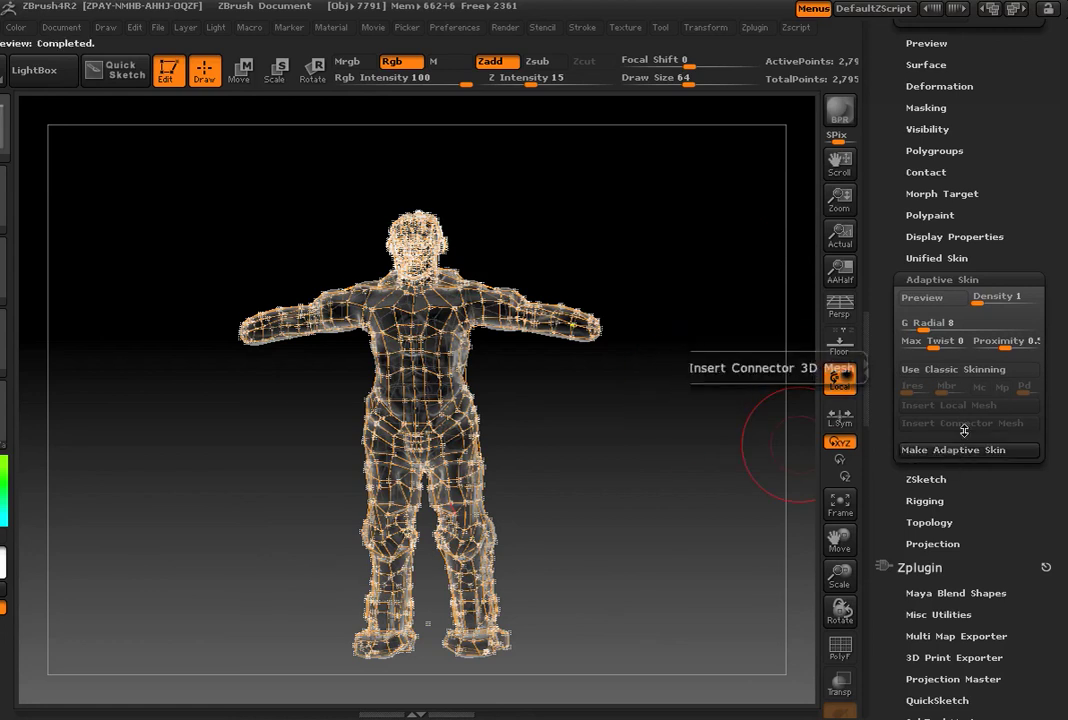
pyautogui.scroll(10, 1046, 340)
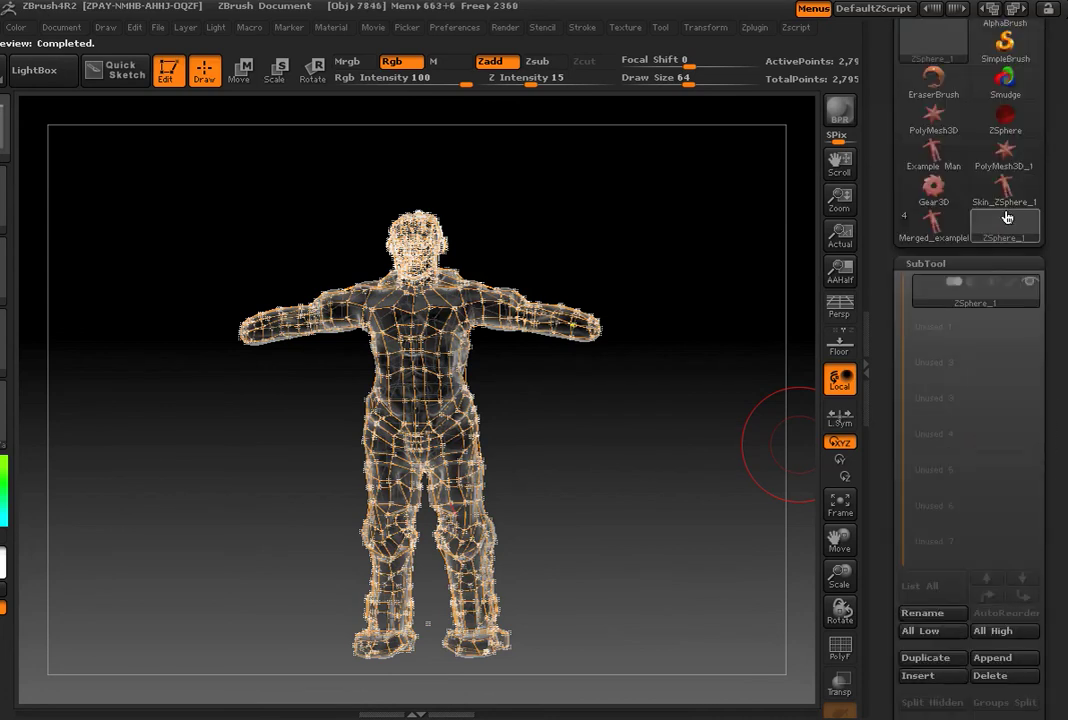
pyautogui.moveTo(1006, 205)
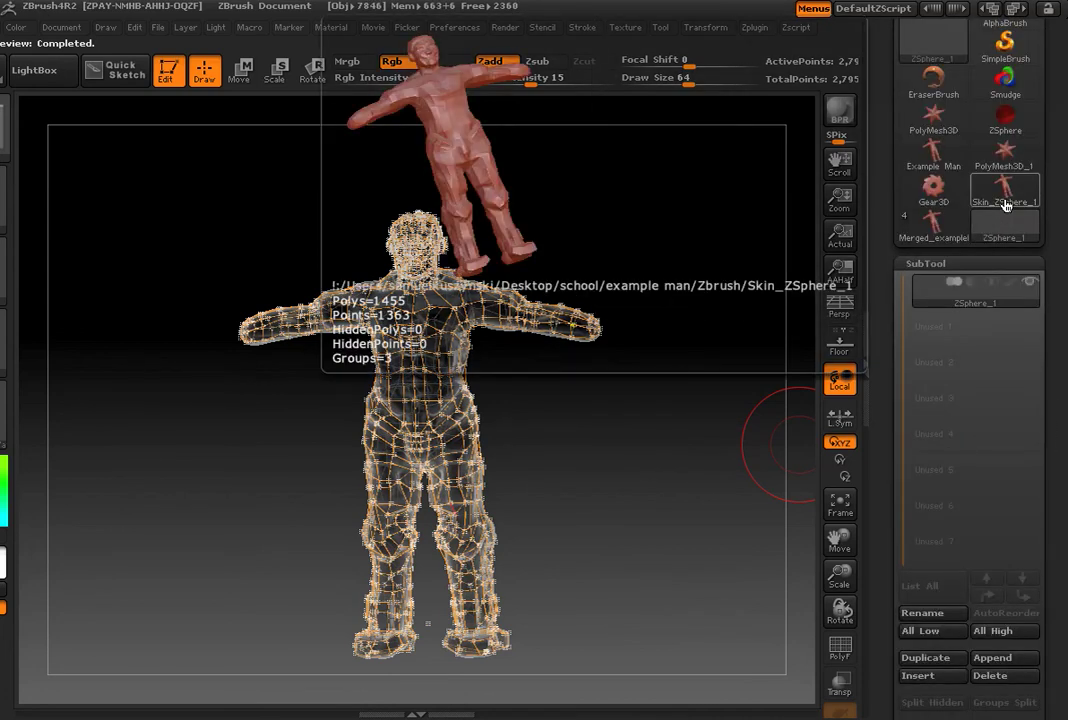
# Switch to the Example Man sculpt and append Skin_ZSphere_1 to it as a subtool.
pyautogui.moveTo(936, 168)
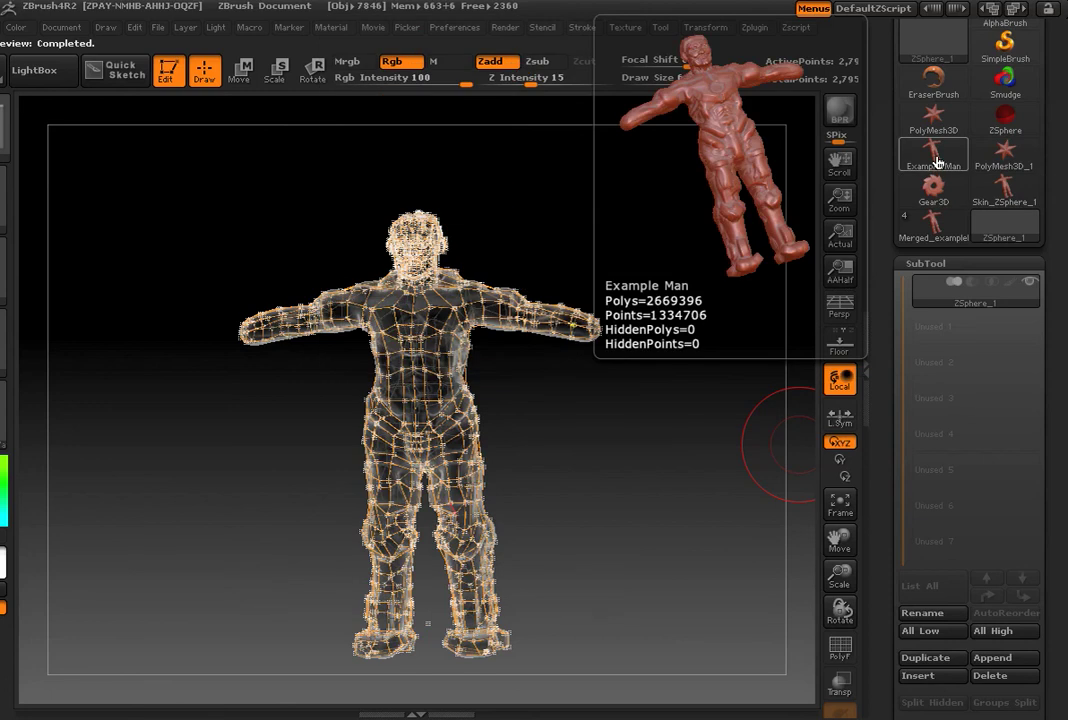
pyautogui.click(936, 163)
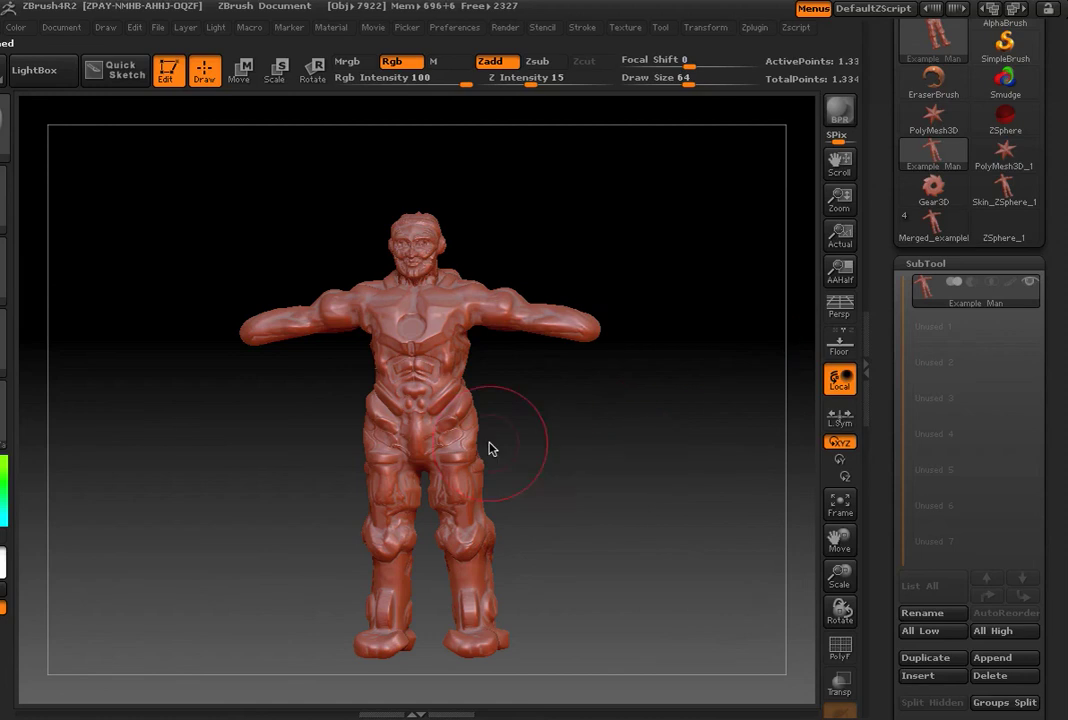
pyautogui.moveTo(537, 430); pyautogui.dragTo(625, 412)
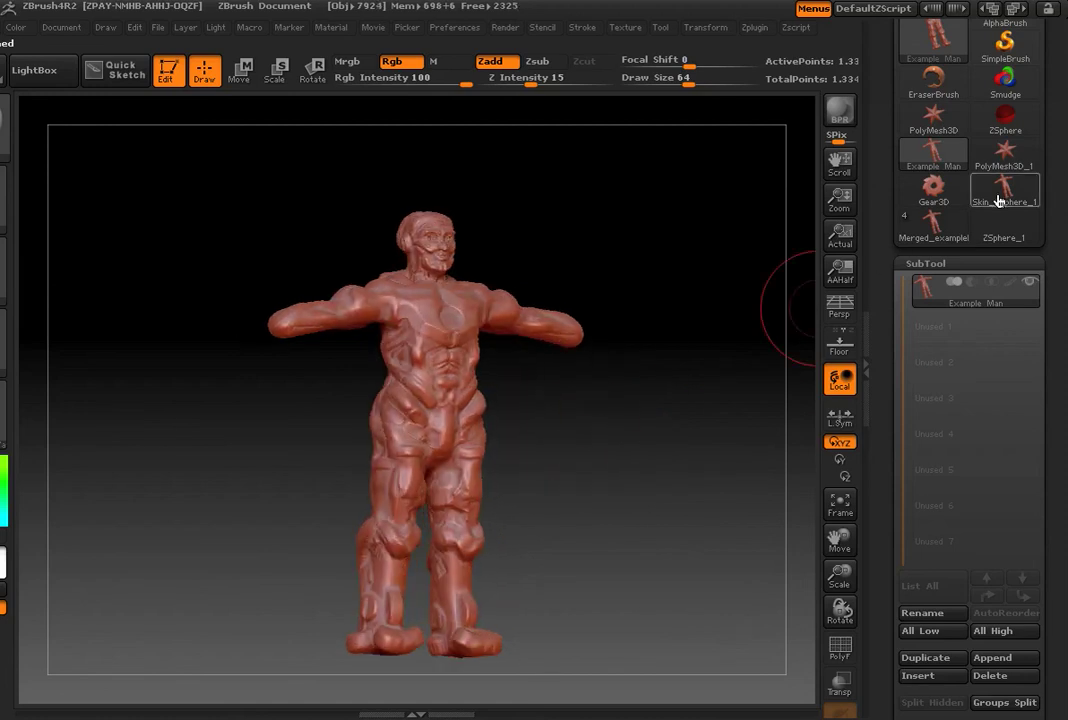
pyautogui.moveTo(1058, 644); pyautogui.dragTo(1058, 536)
pyautogui.click(990, 550)
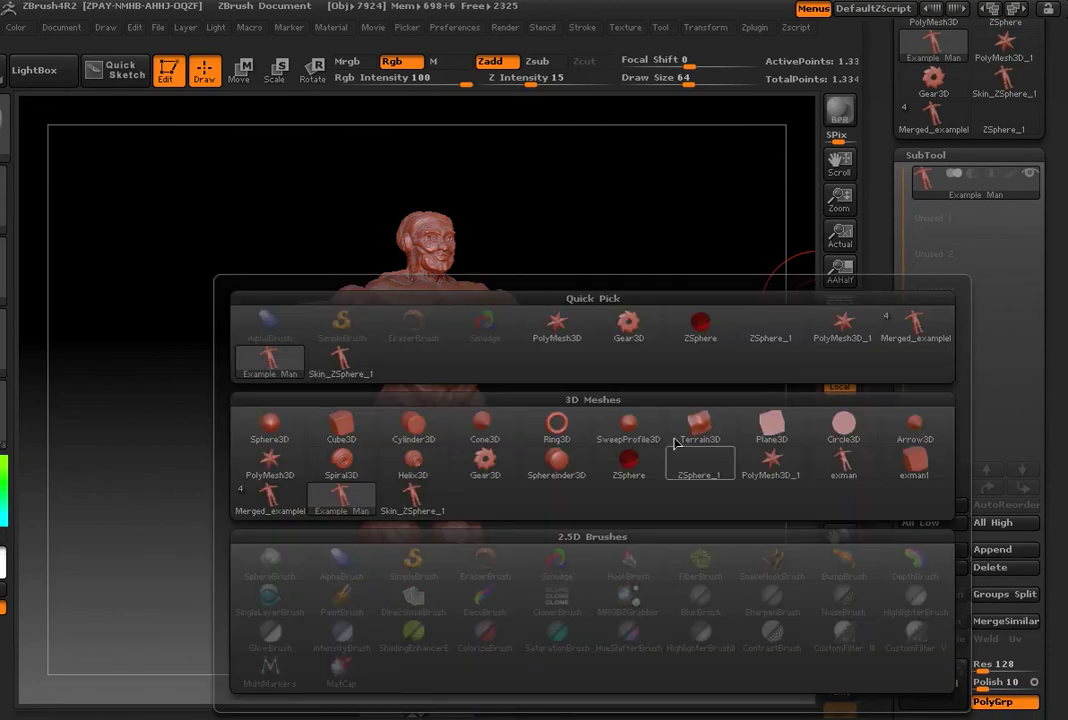
pyautogui.click(428, 502)
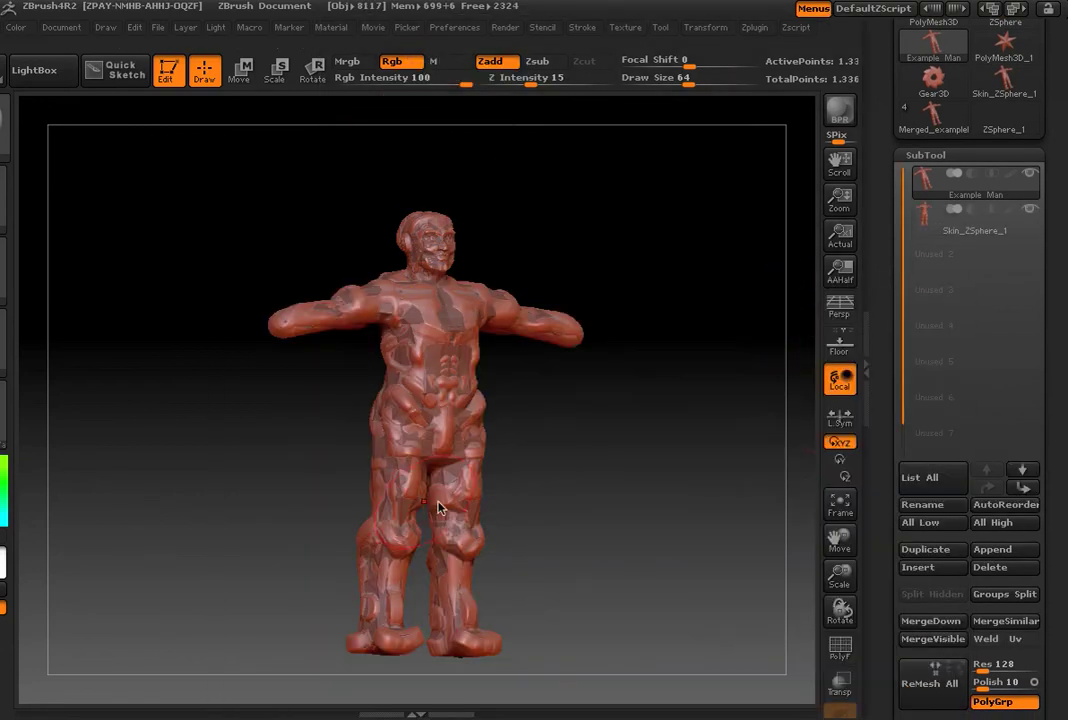
# Rename the appended Skin_ZSphere_1 subtool as Low Res.
pyautogui.click(981, 236)
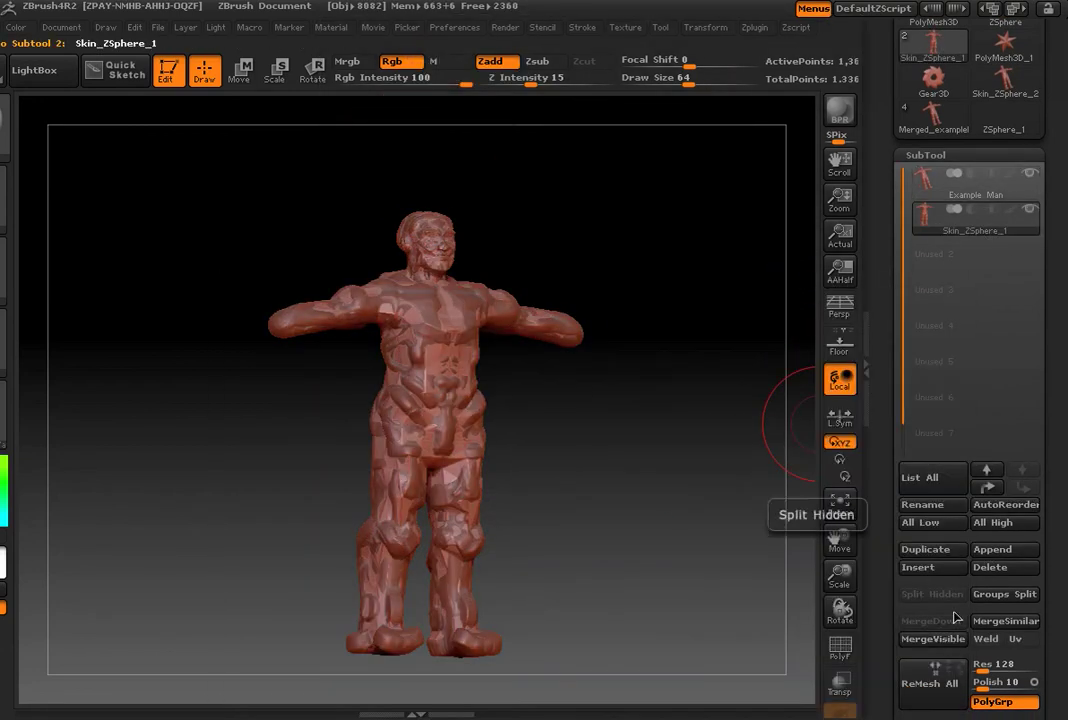
pyautogui.click(942, 513)
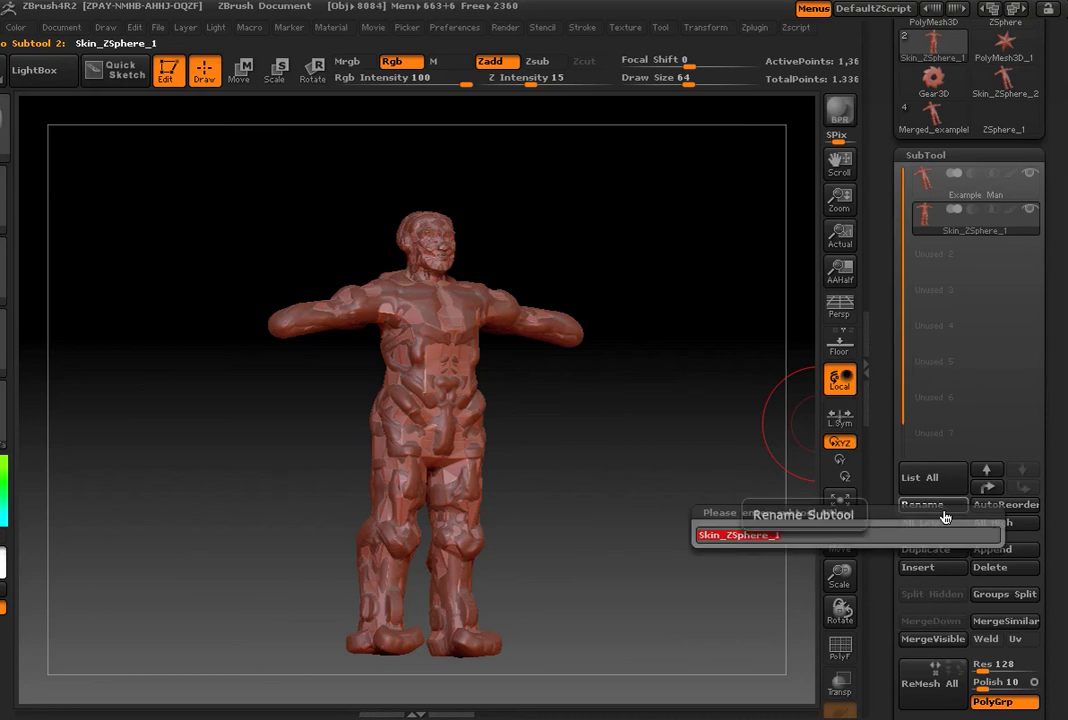
pyautogui.write('Low Res')
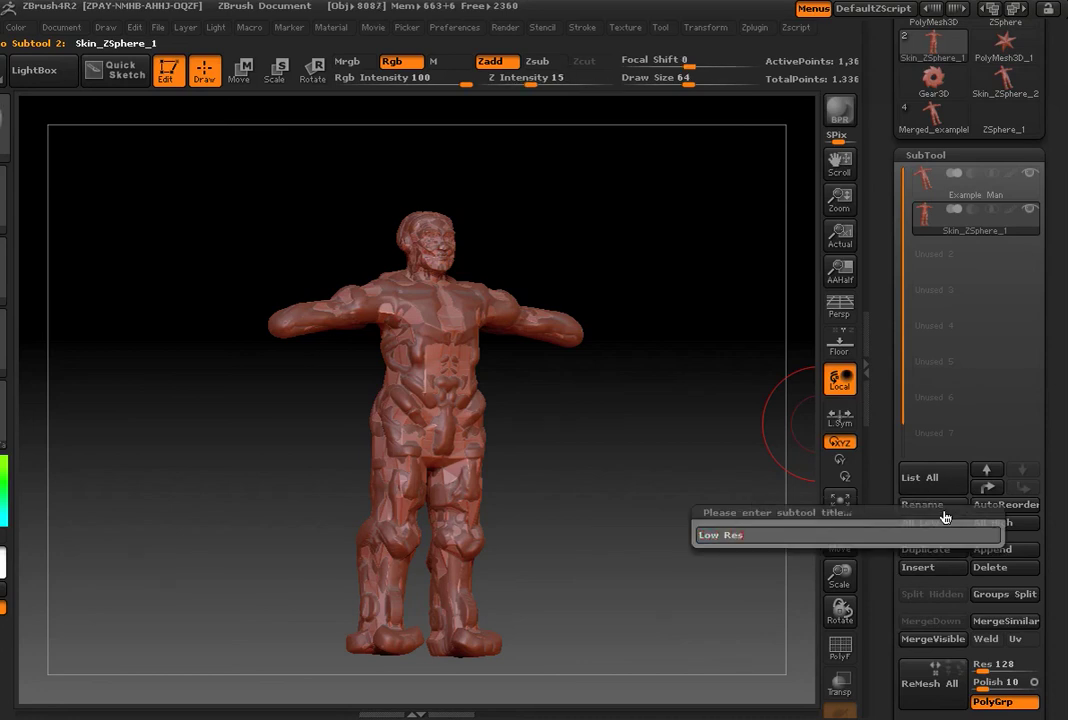
pyautogui.press('Return')
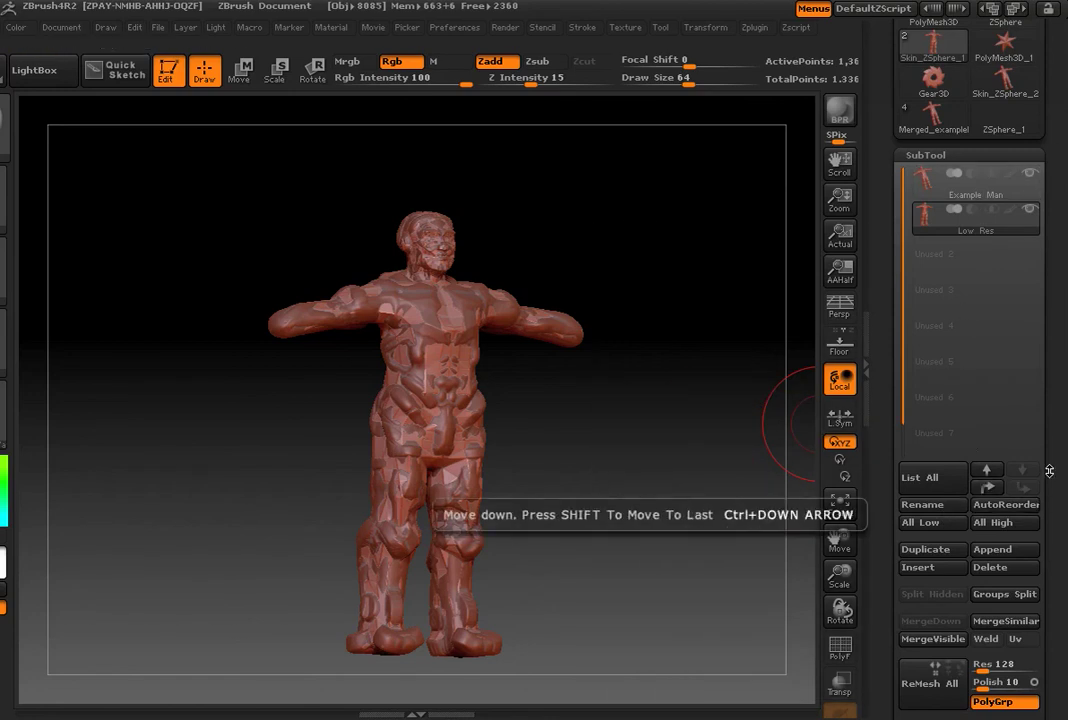
pyautogui.moveTo(1052, 465); pyautogui.dragTo(1054, 434)
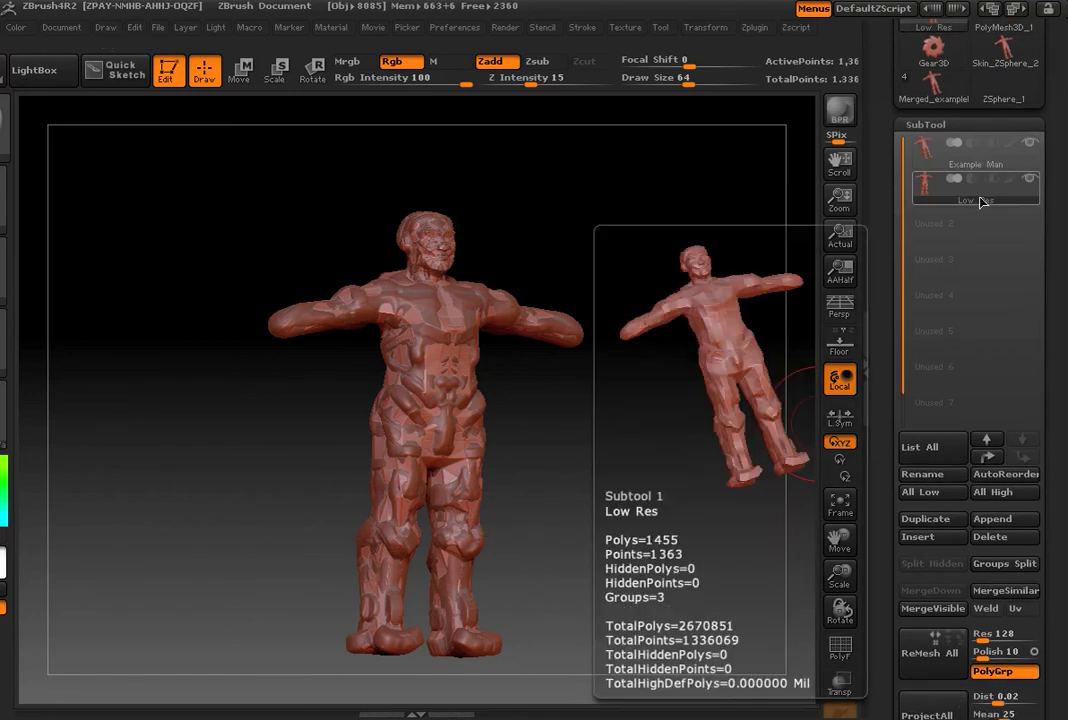
pyautogui.moveTo(1012, 195)
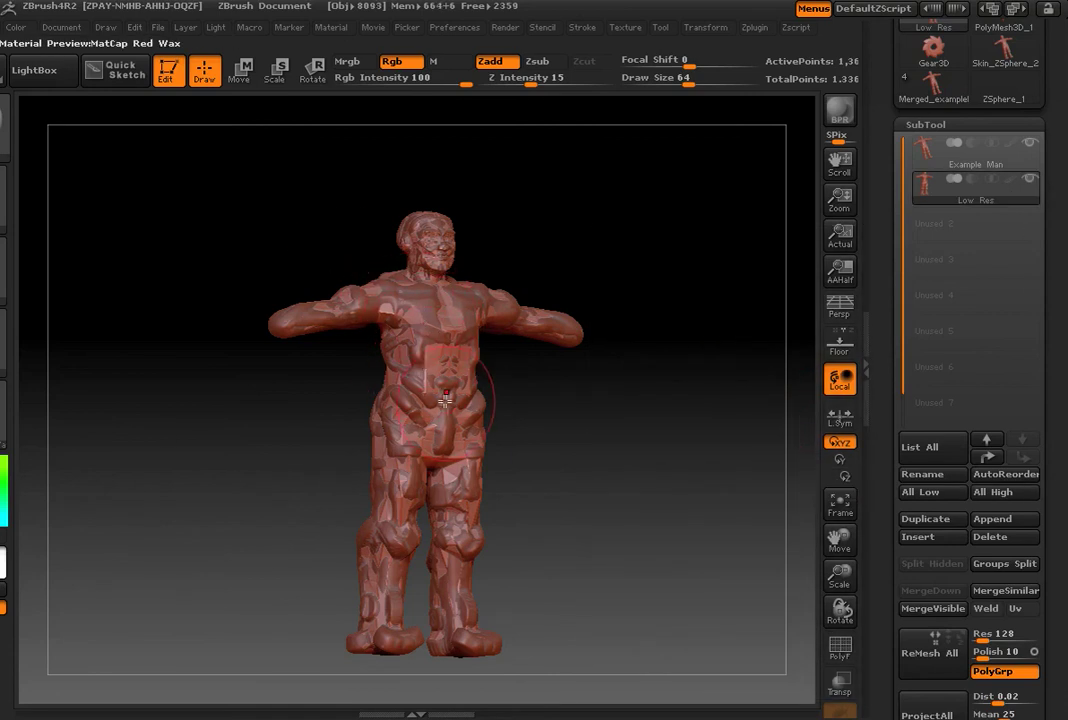
# Try the Farthest and Outer options for subtool projection, and switch both off again.
pyautogui.scroll(-5, 1047, 539)
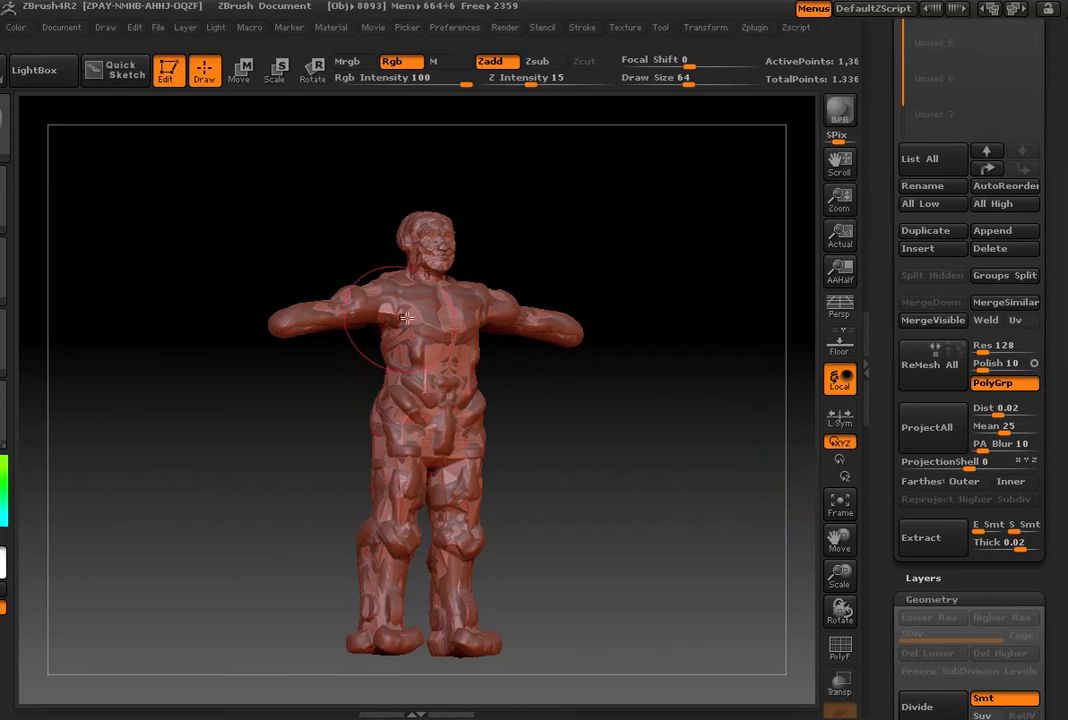
pyautogui.click(918, 481)
pyautogui.click(956, 483)
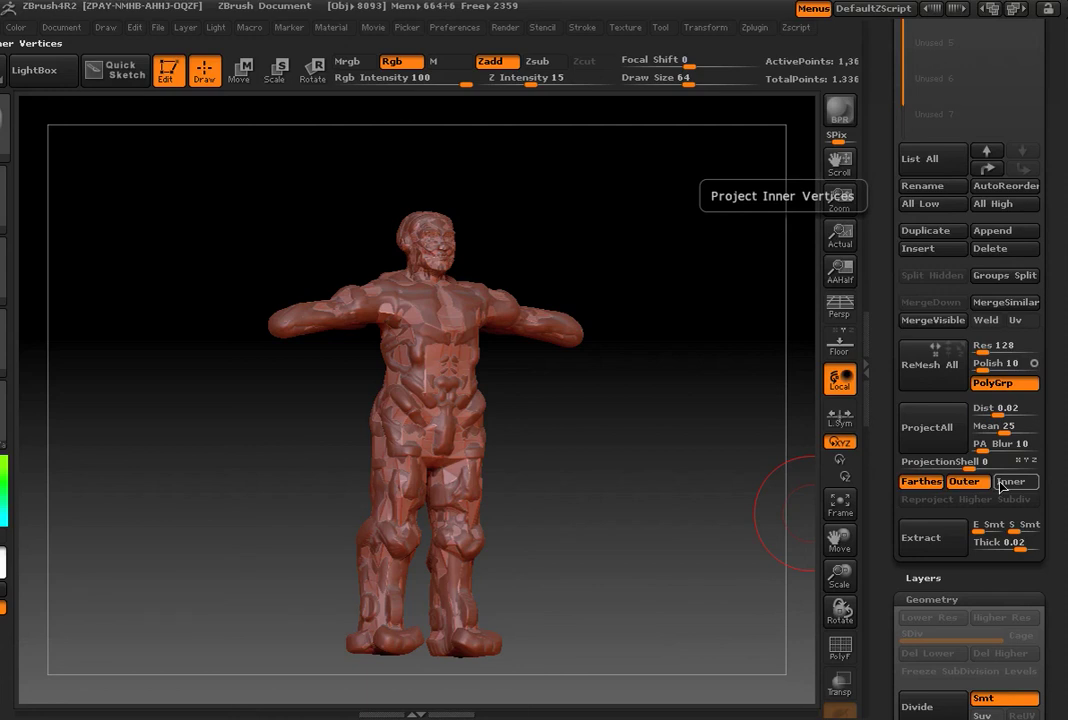
pyautogui.click(962, 482)
pyautogui.click(922, 482)
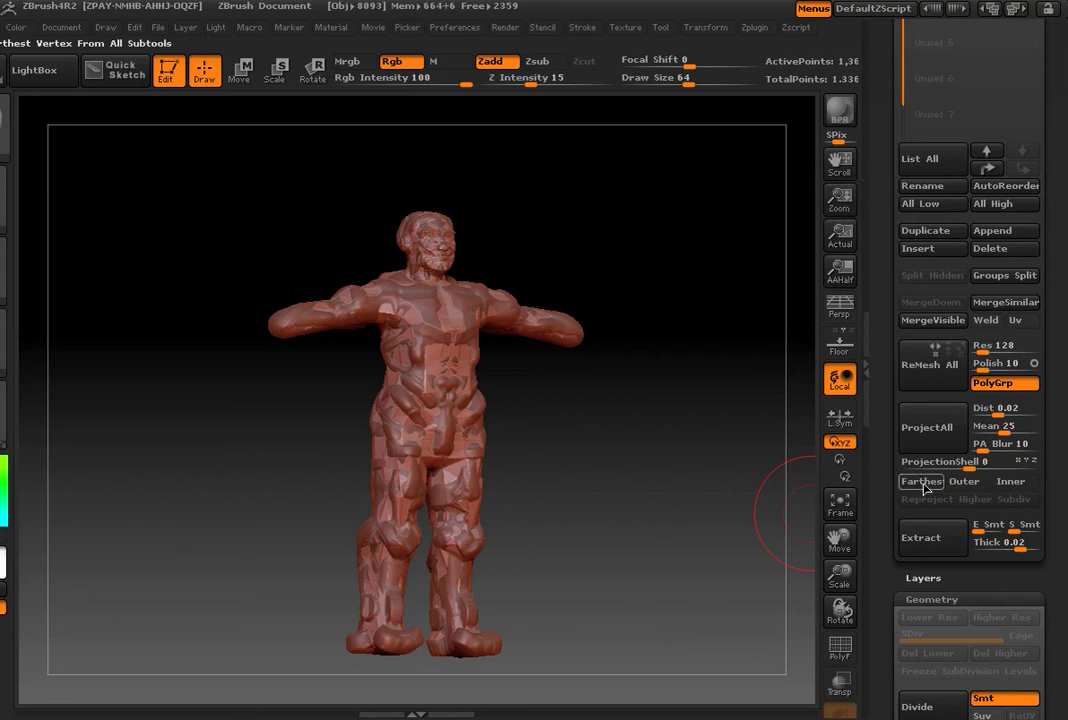
# Try a PA Blur of 16 for the projection and return it to 10.
pyautogui.click(986, 448)
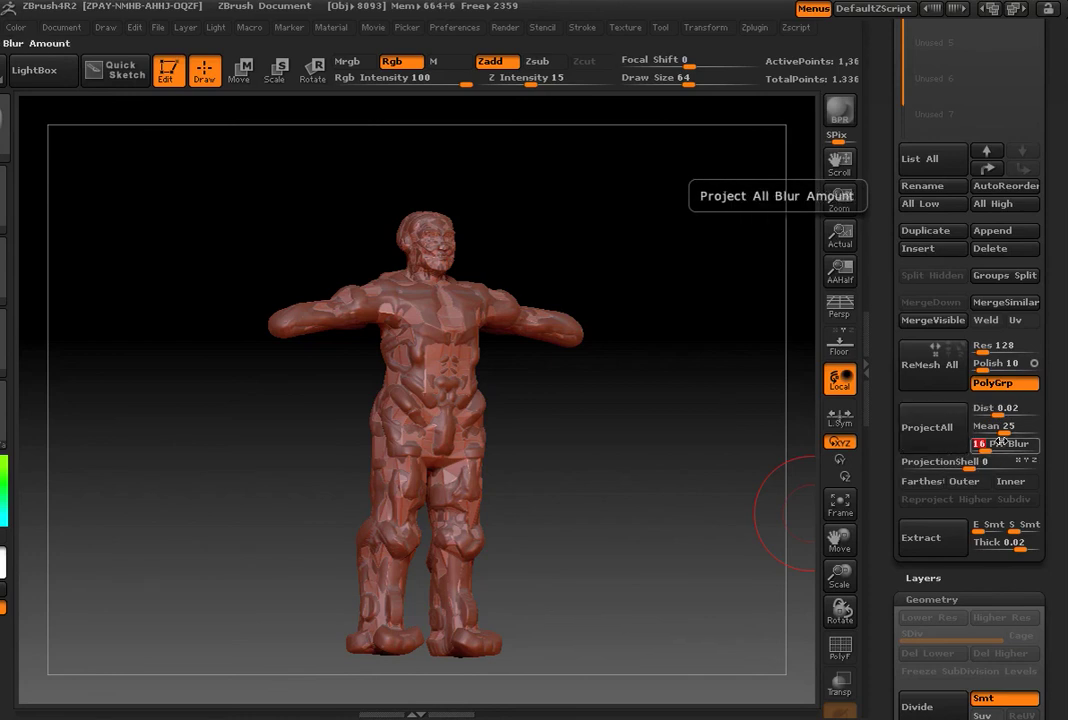
pyautogui.click(987, 449)
pyautogui.moveTo(986, 449); pyautogui.dragTo(982, 449)
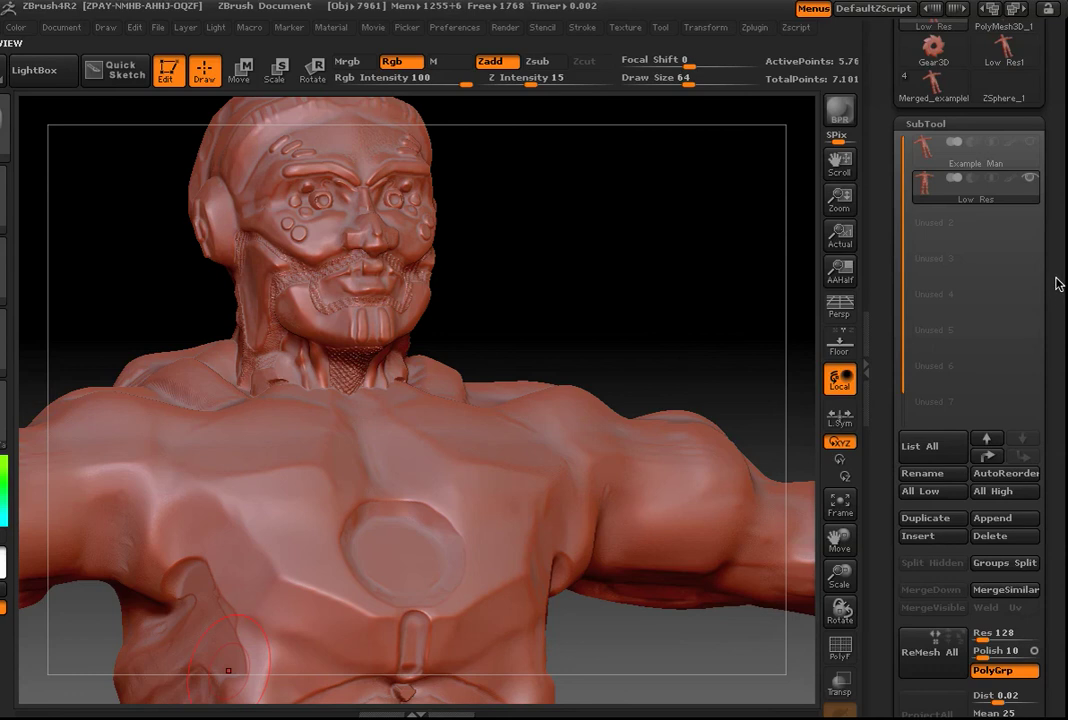
# Lower the subdivision level of the Low Res subtool.
pyautogui.scroll(-2, 1048, 284)
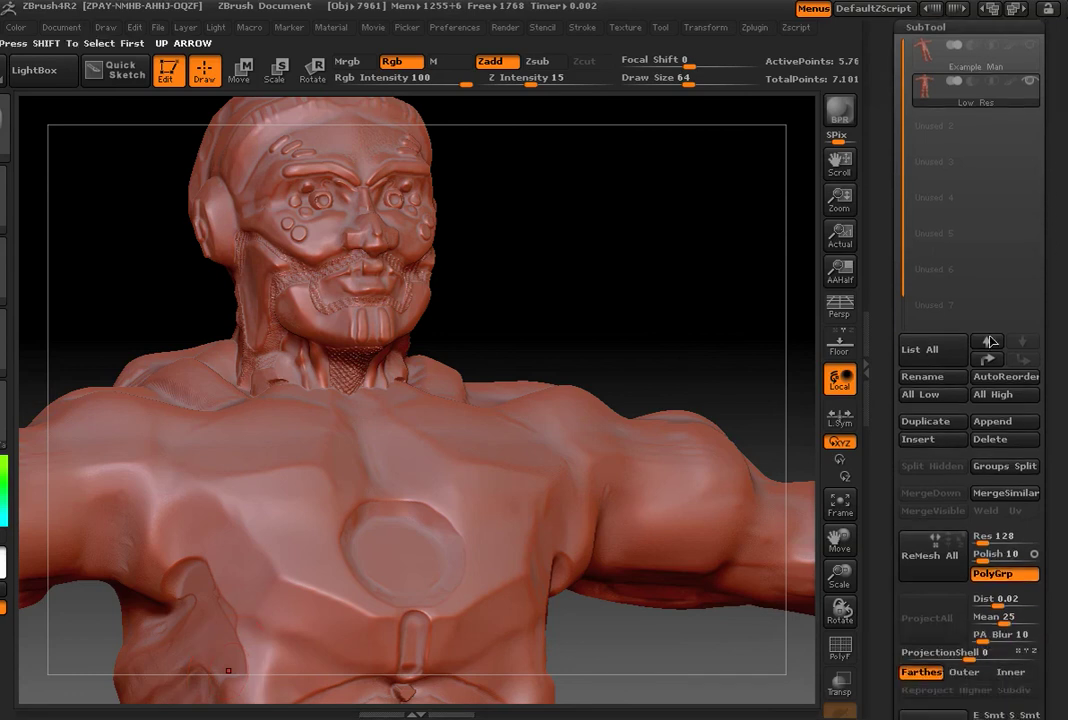
pyautogui.moveTo(1062, 262); pyautogui.dragTo(1049, 296)
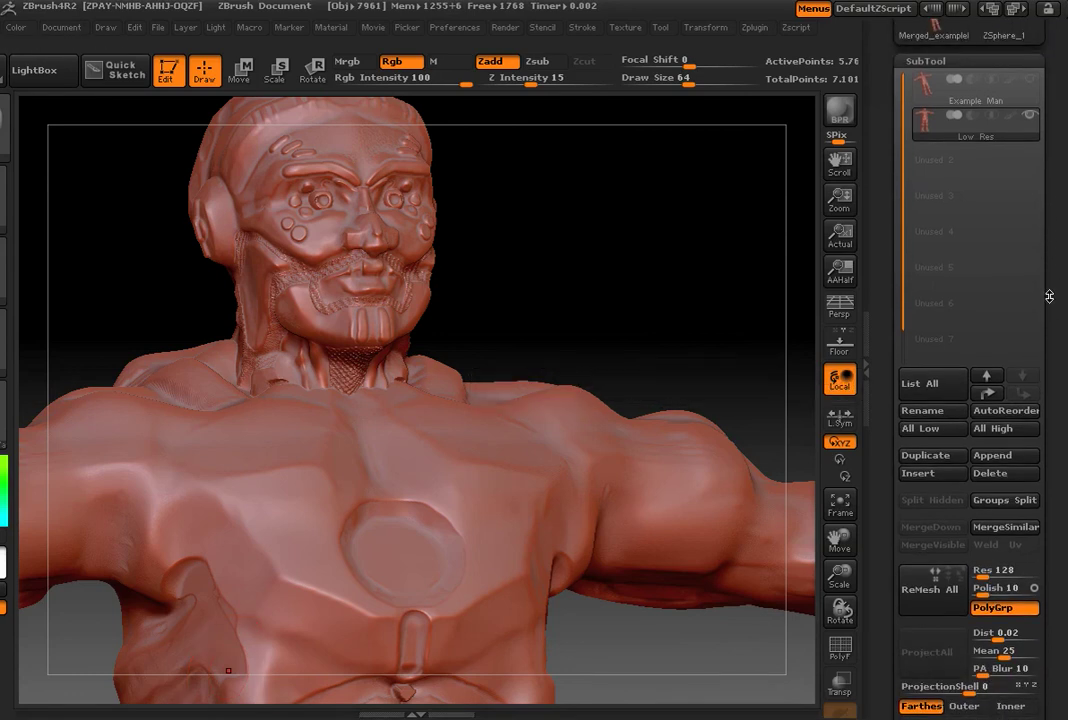
pyautogui.scroll(-9, 1037, 115)
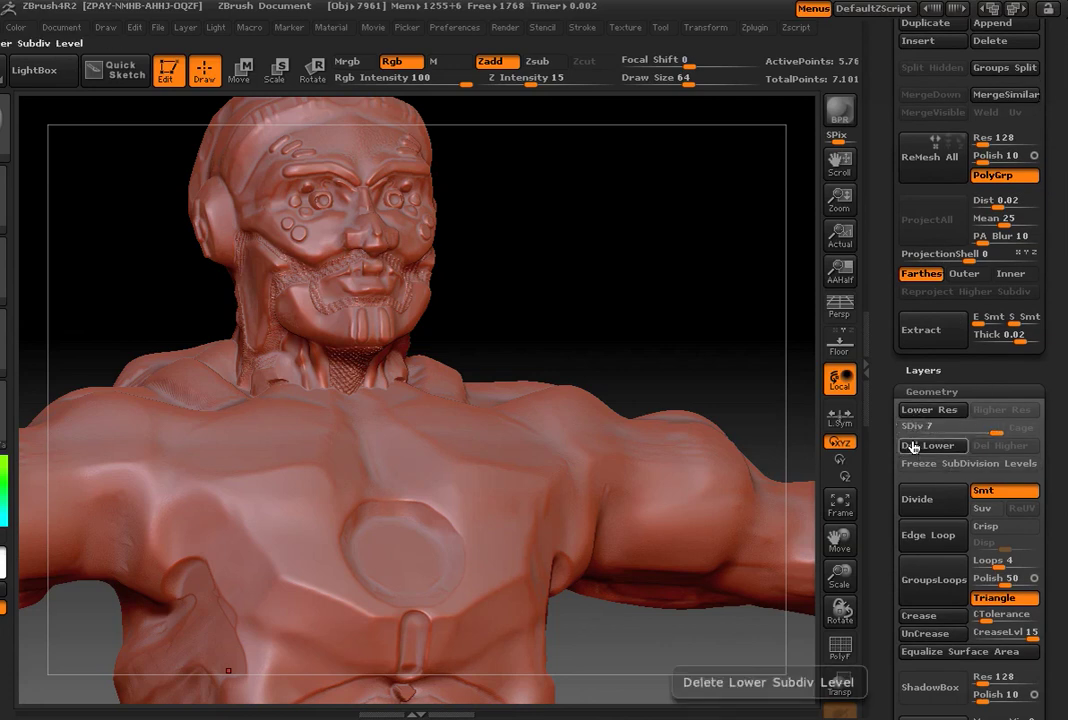
pyautogui.moveTo(994, 427); pyautogui.dragTo(933, 432)
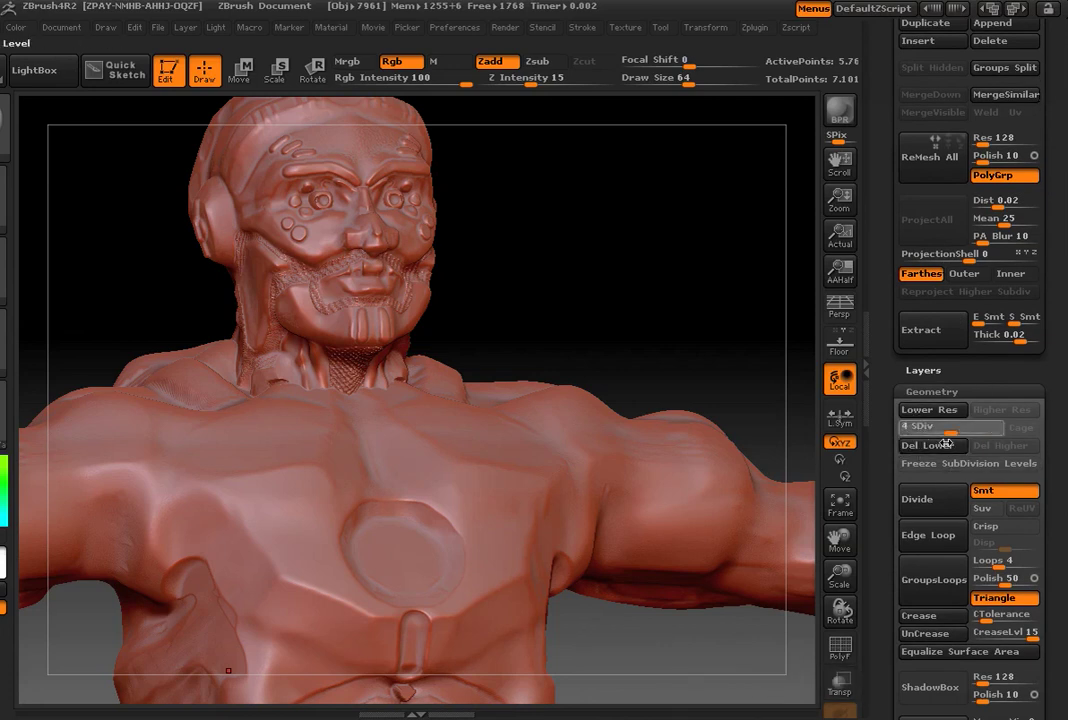